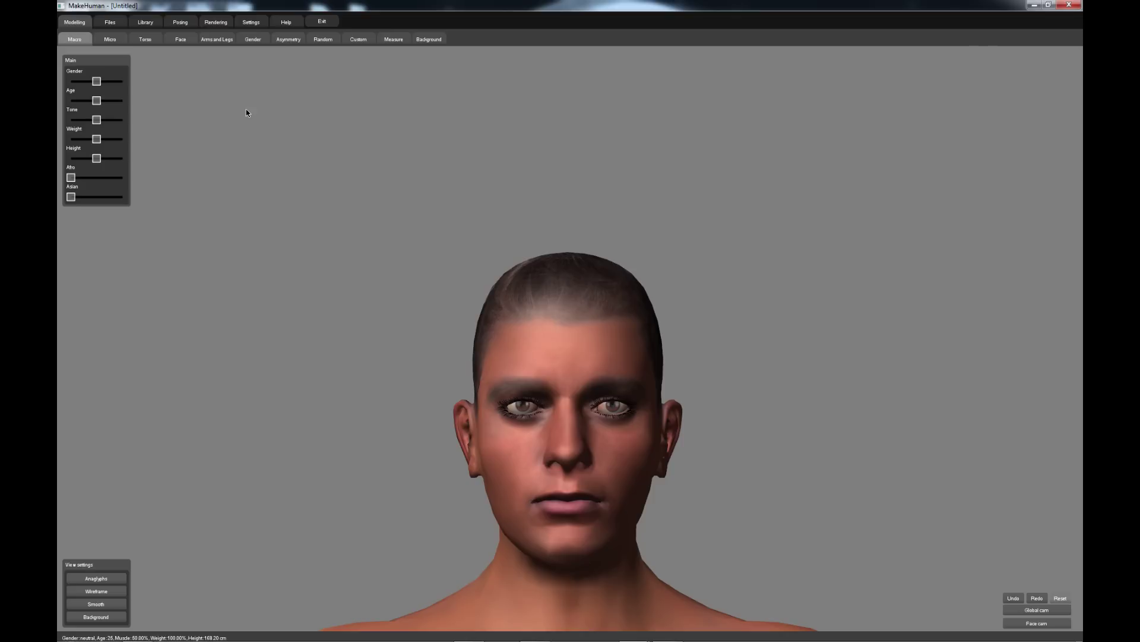
- Dress the character in the basic_costume outfit, check the full figure and return to the face view
left_click(148, 23)
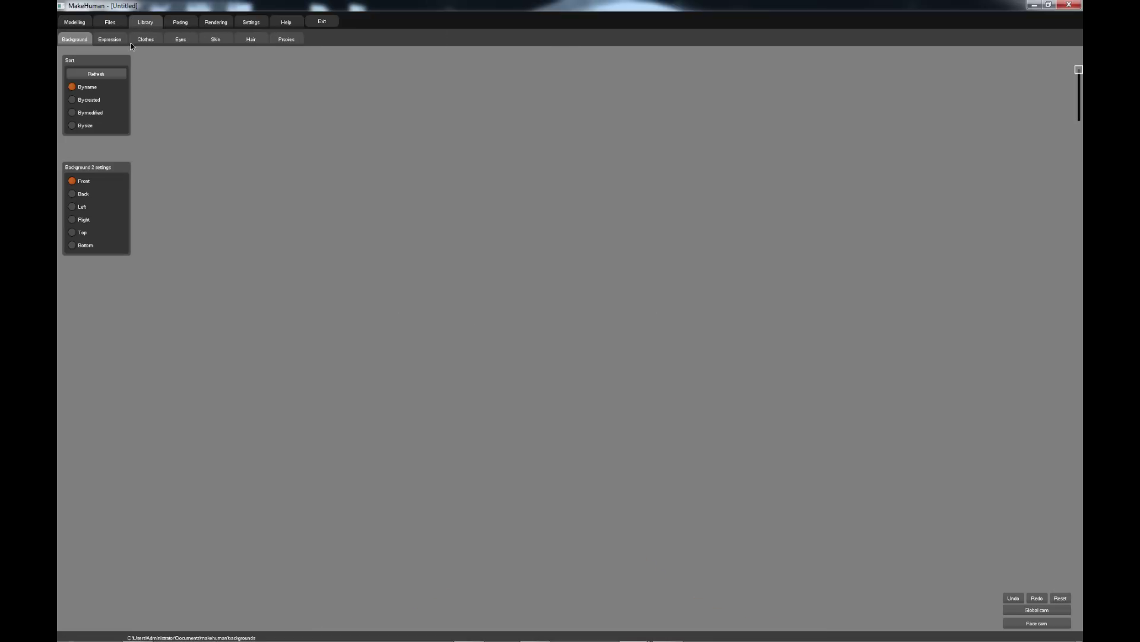
left_click(148, 41)
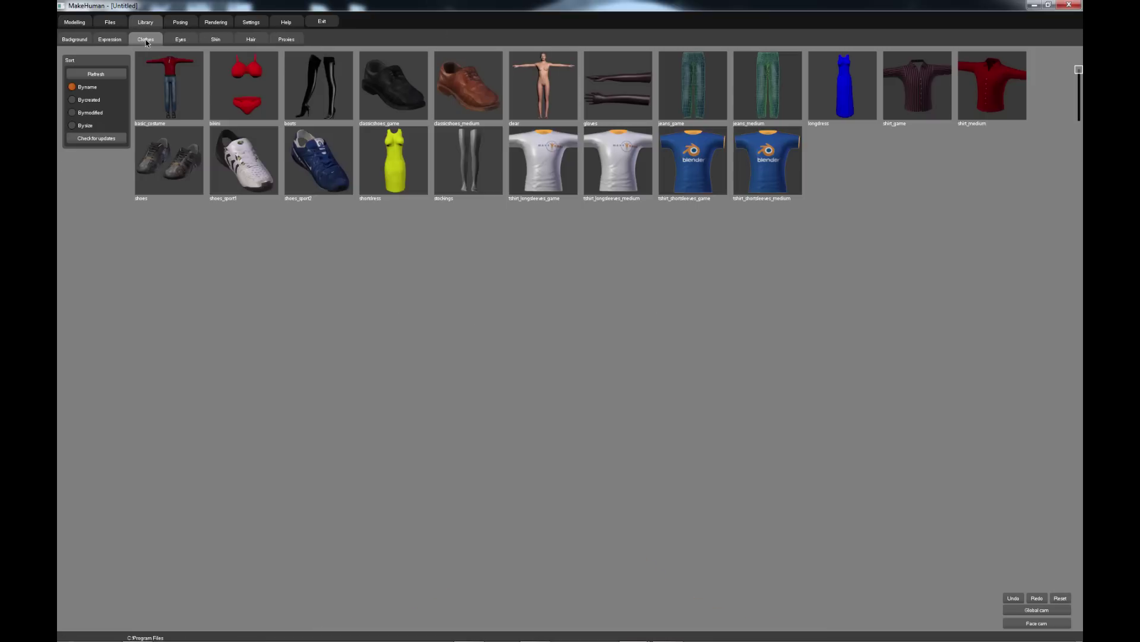
left_click(174, 90)
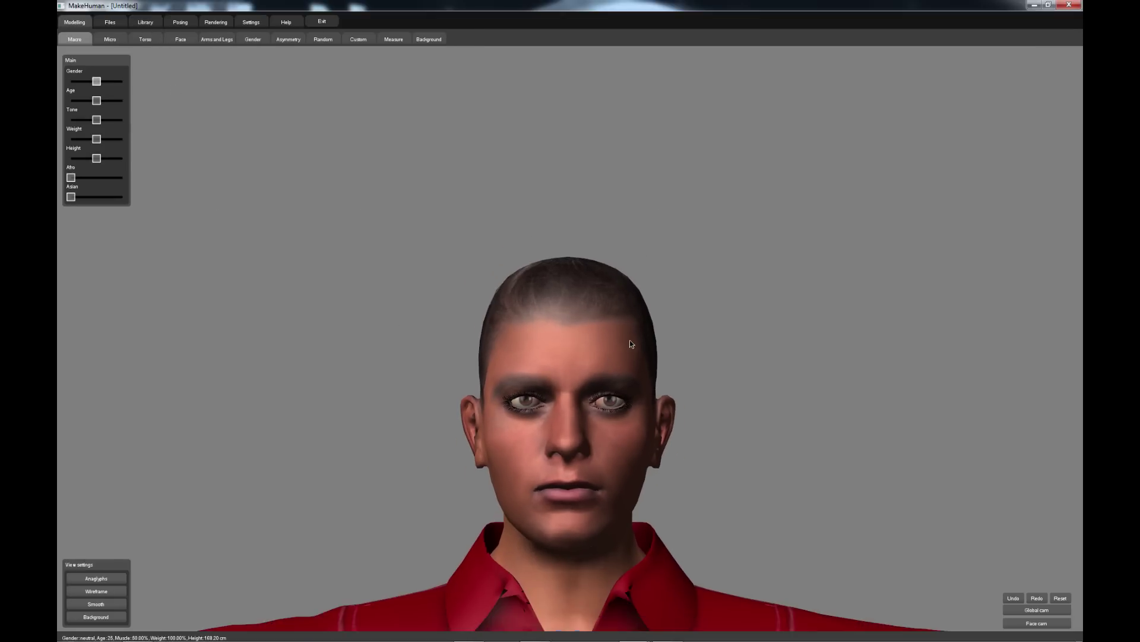
left_click(1050, 611)
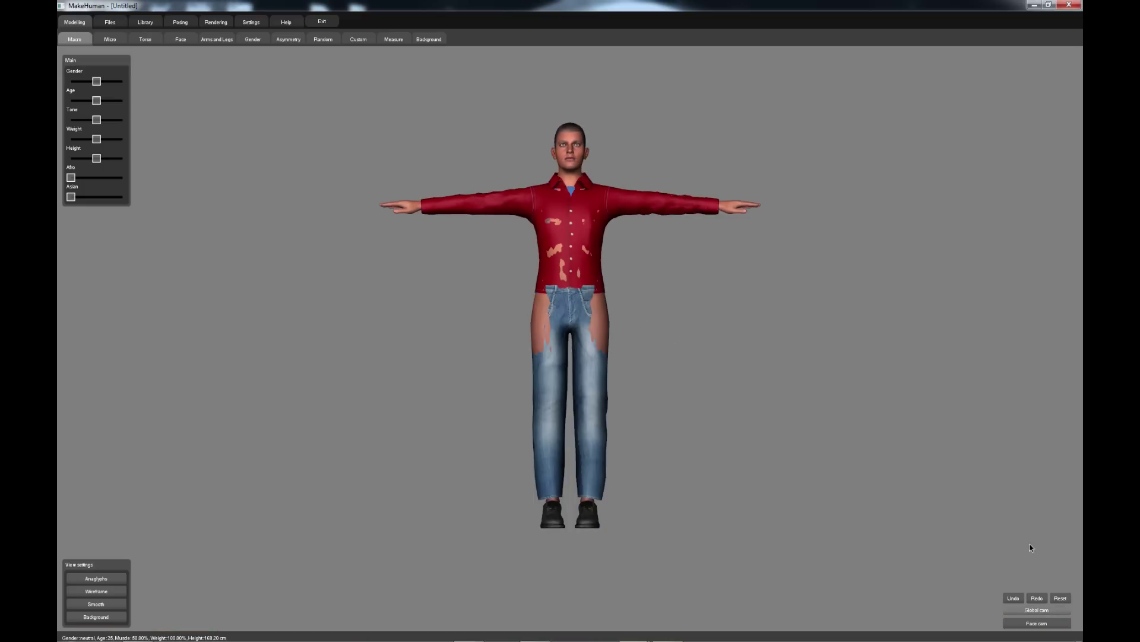
left_click(1041, 623)
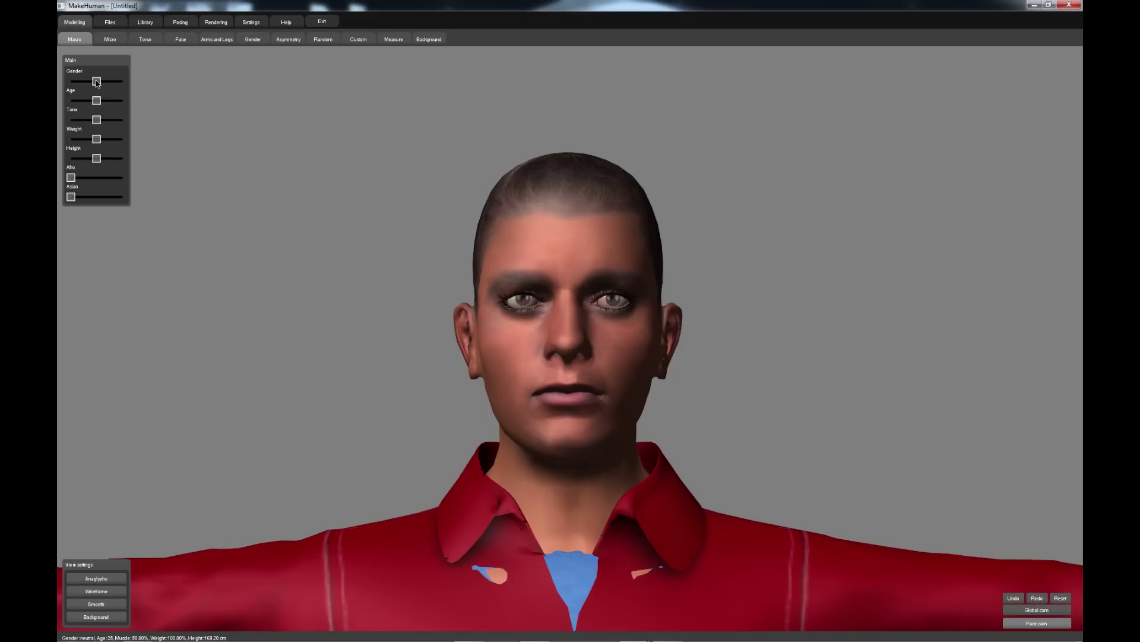
- Make the character fully male, set the age to 21, the muscle tone to 0% and the weight to about 51%
left_click_drag(97, 83, 125, 83)
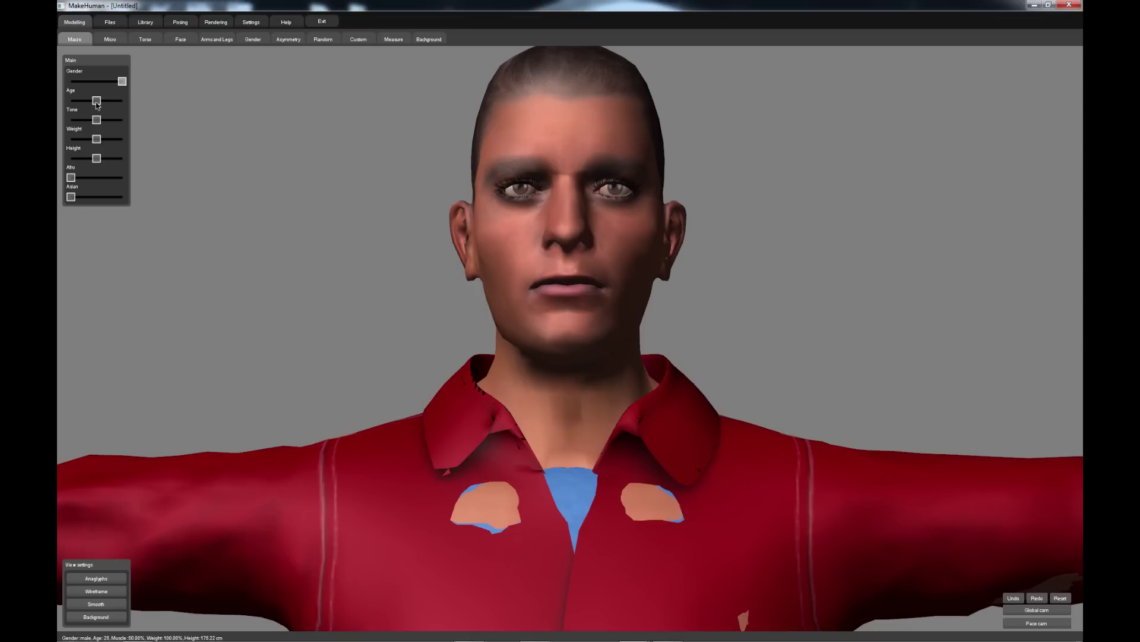
left_click_drag(96, 105, 91, 104)
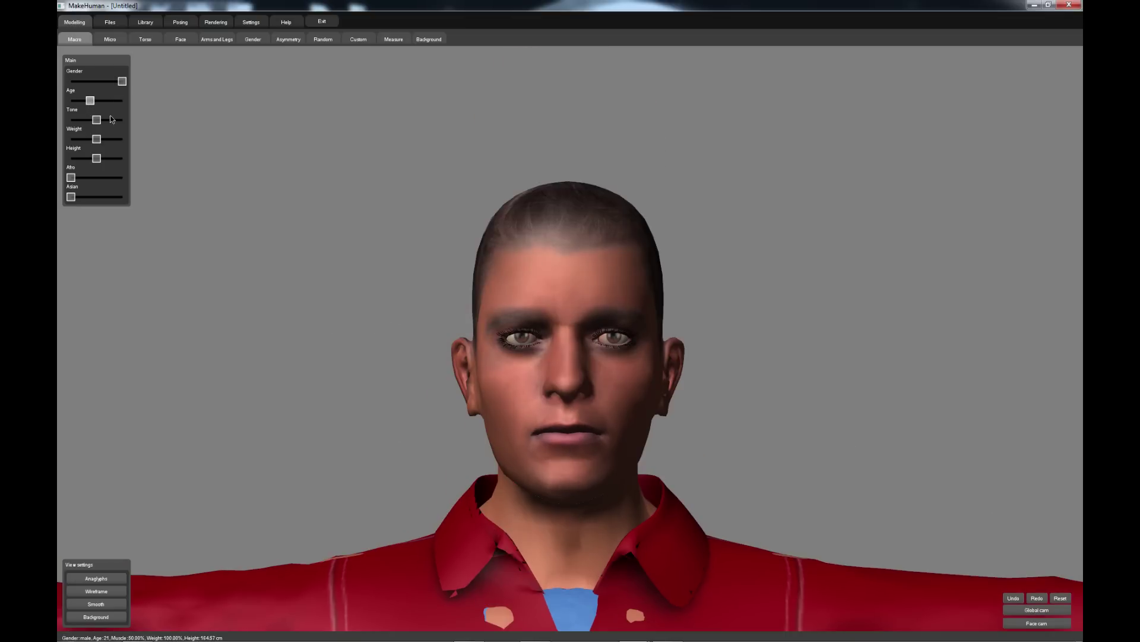
left_click_drag(97, 120, 71, 122)
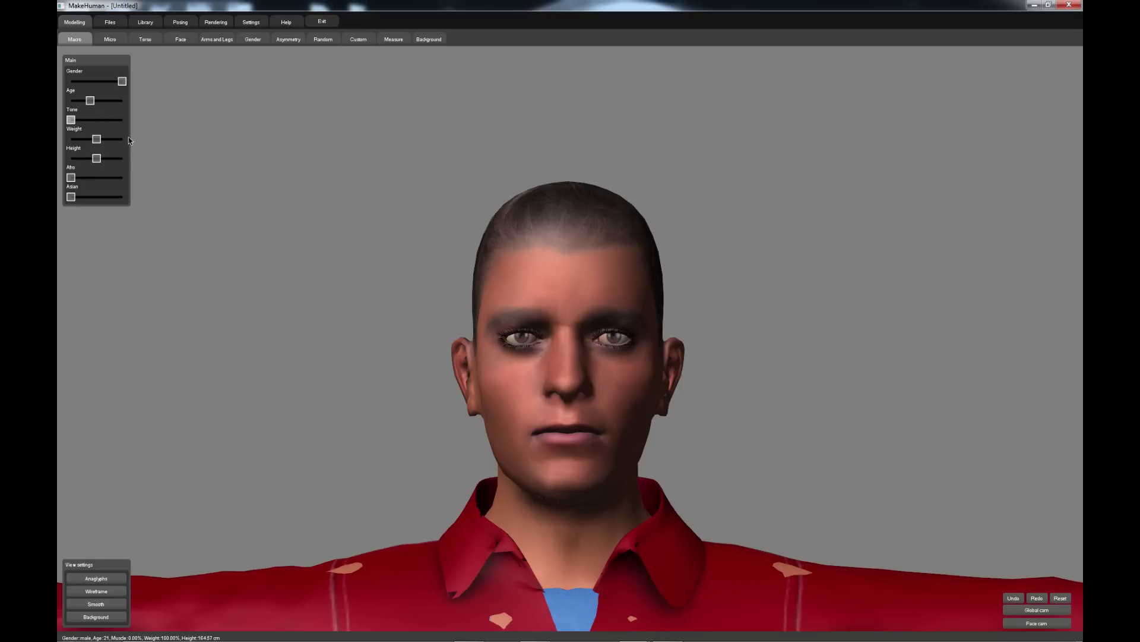
left_click_drag(97, 140, 71, 140)
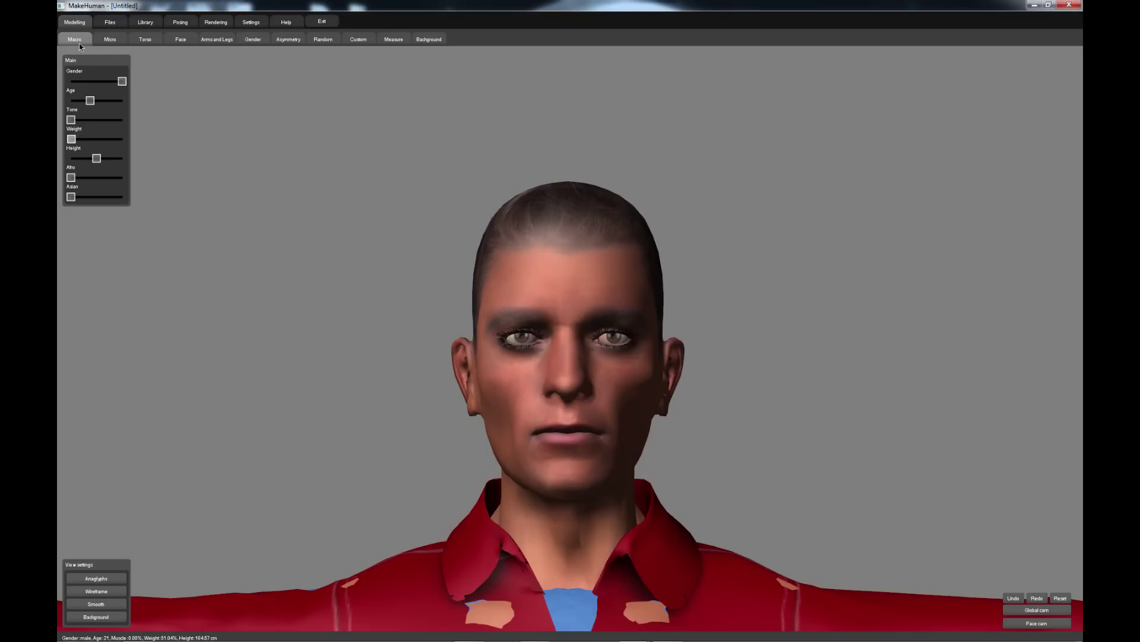
- Apply the square head shape to the character's face at full strength
left_click(113, 43)
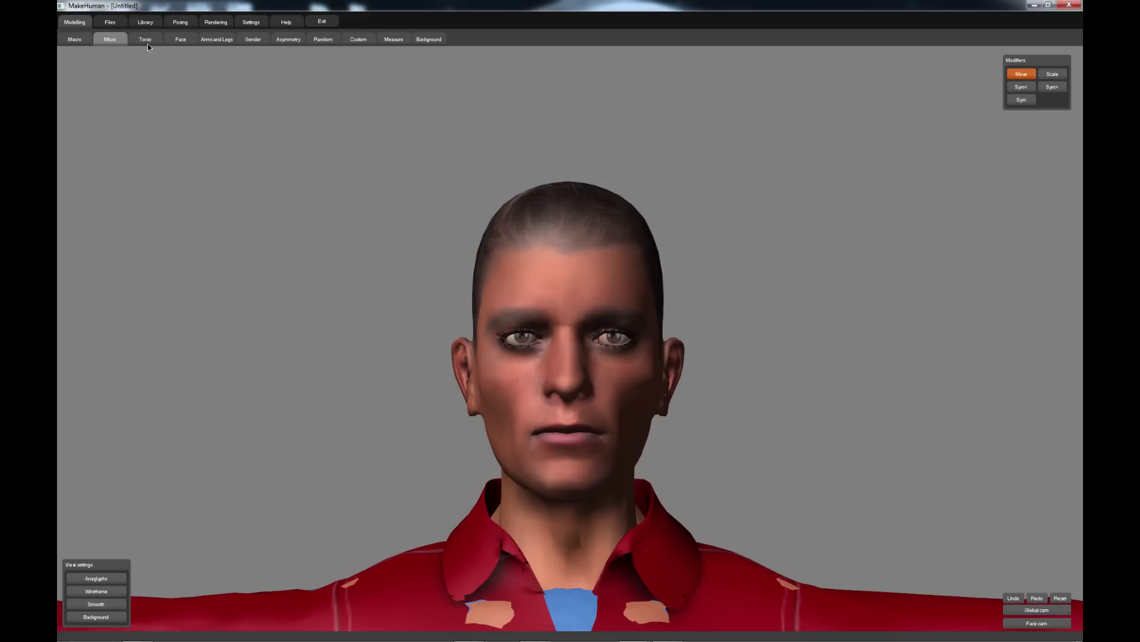
left_click(185, 39)
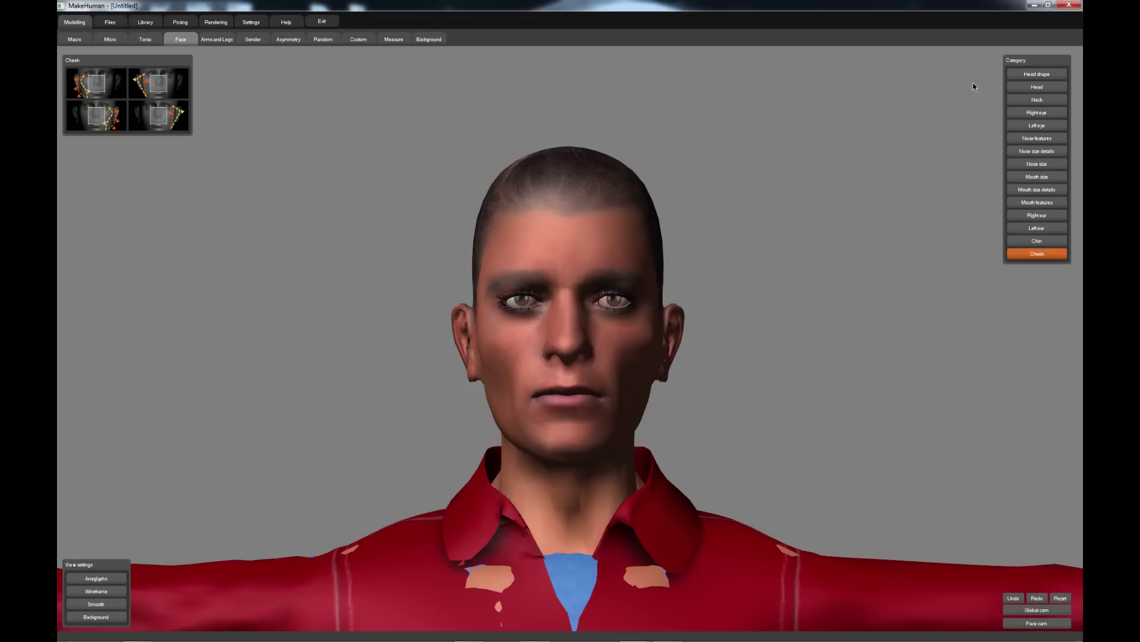
left_click(1026, 75)
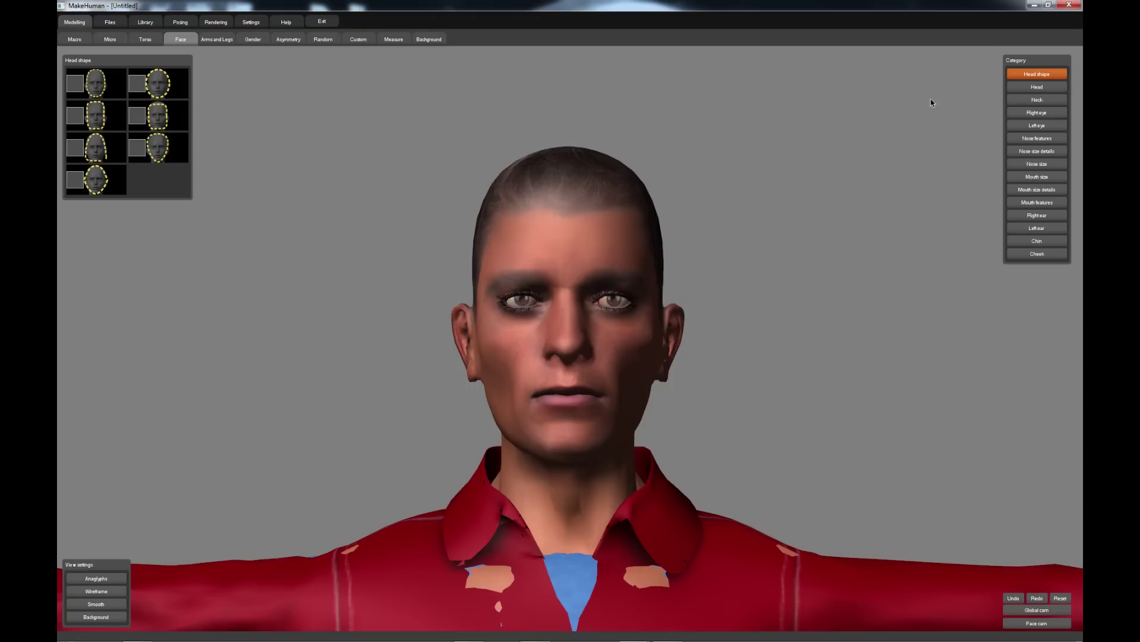
left_click(139, 118)
left_click_drag(139, 118, 205, 119)
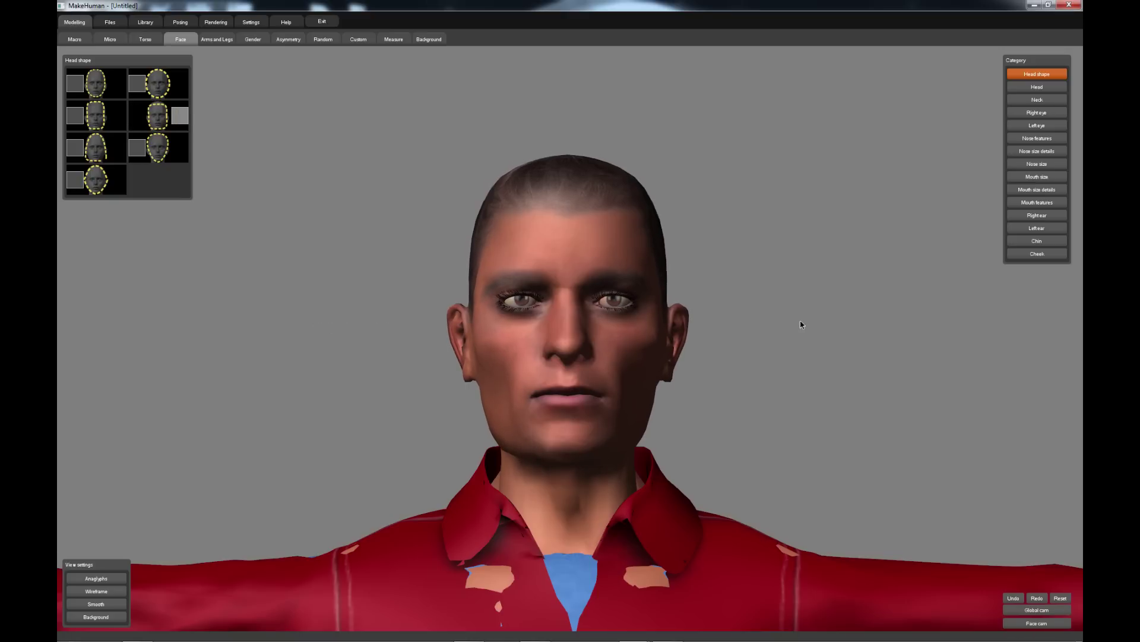
- Set the first head modifier, the one showing the front-facing head, to its minimum
left_click(1038, 88)
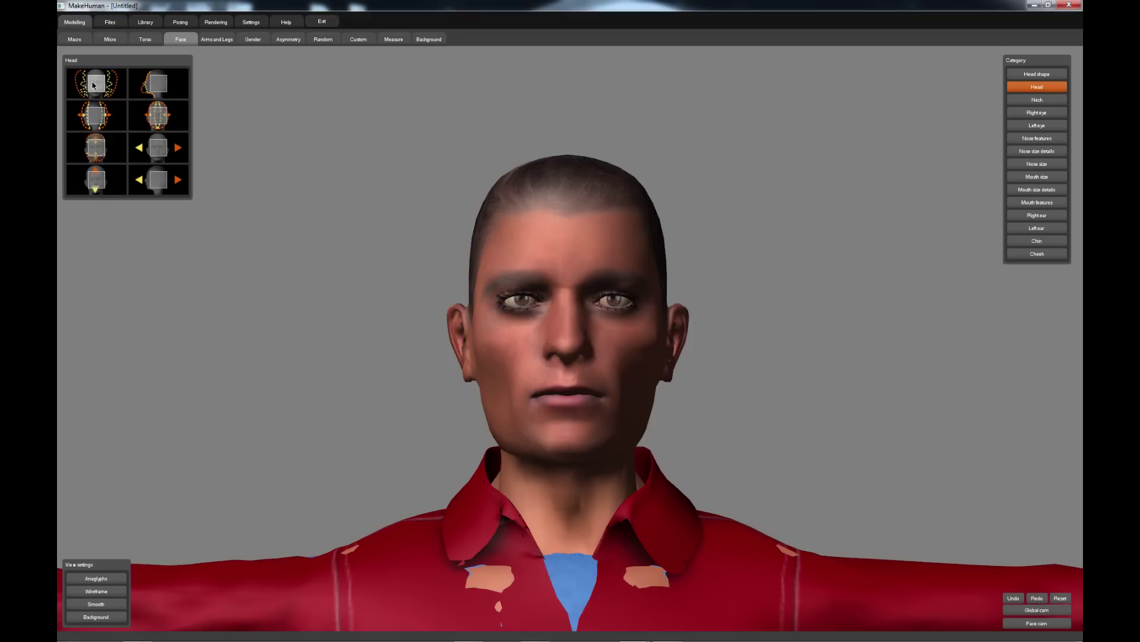
mouse_move(96, 83)
left_mouse_down()
mouse_move(64, 83)
mouse_move(139, 92)
left_mouse_up()
left_click(72, 92)
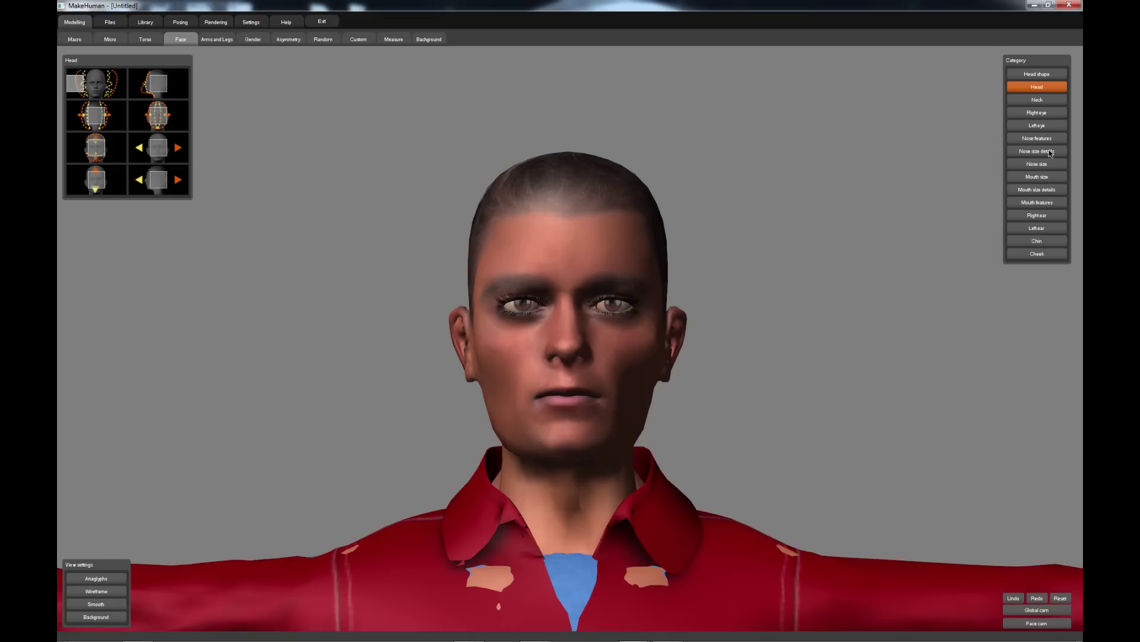
- Reshape both cheeks by setting the two inner-cheek modifiers to minimum and the two outer-cheek modifiers to maximum
left_click(1040, 255)
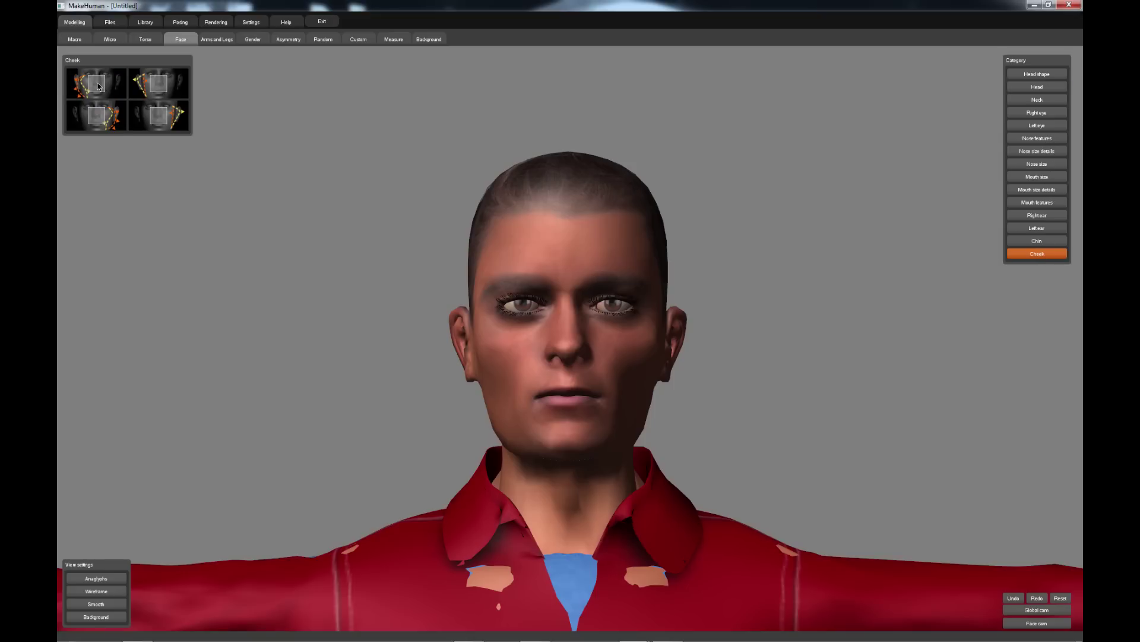
left_click_drag(98, 87, 58, 118)
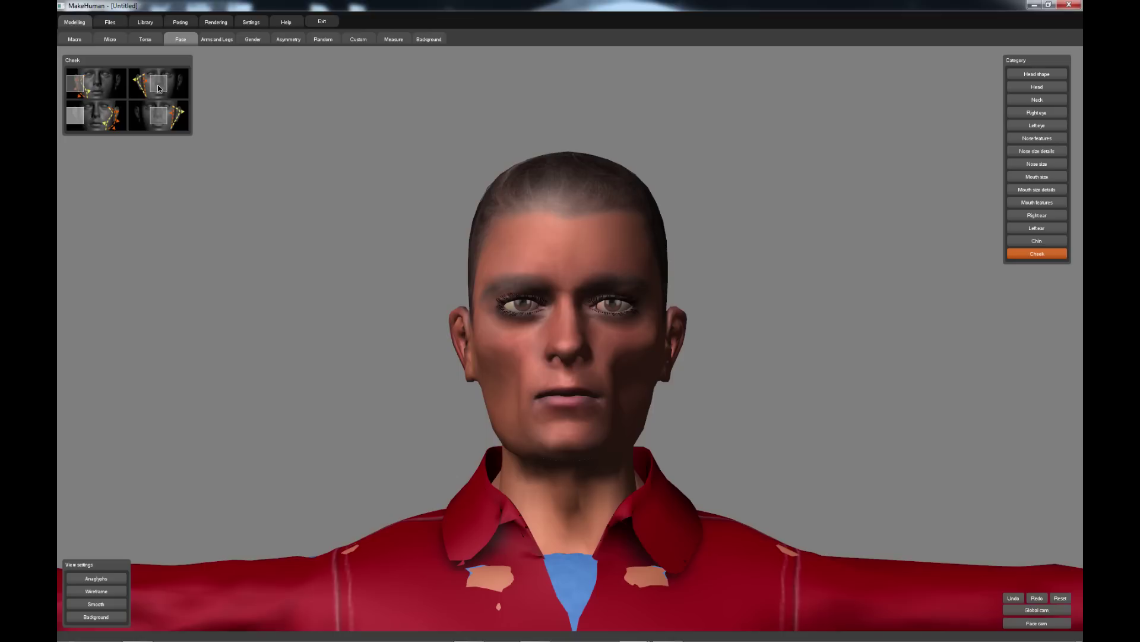
mouse_move(158, 85)
left_mouse_down()
mouse_move(199, 89)
mouse_move(219, 125)
left_mouse_up()
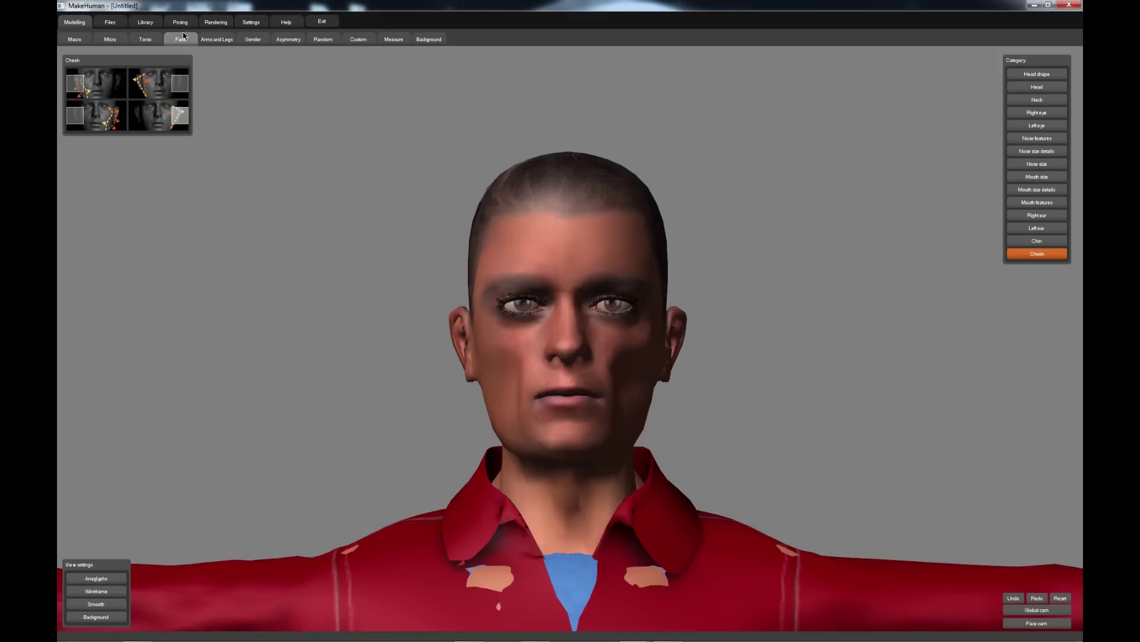
- Give the character green eyes from the eye library
left_click(148, 26)
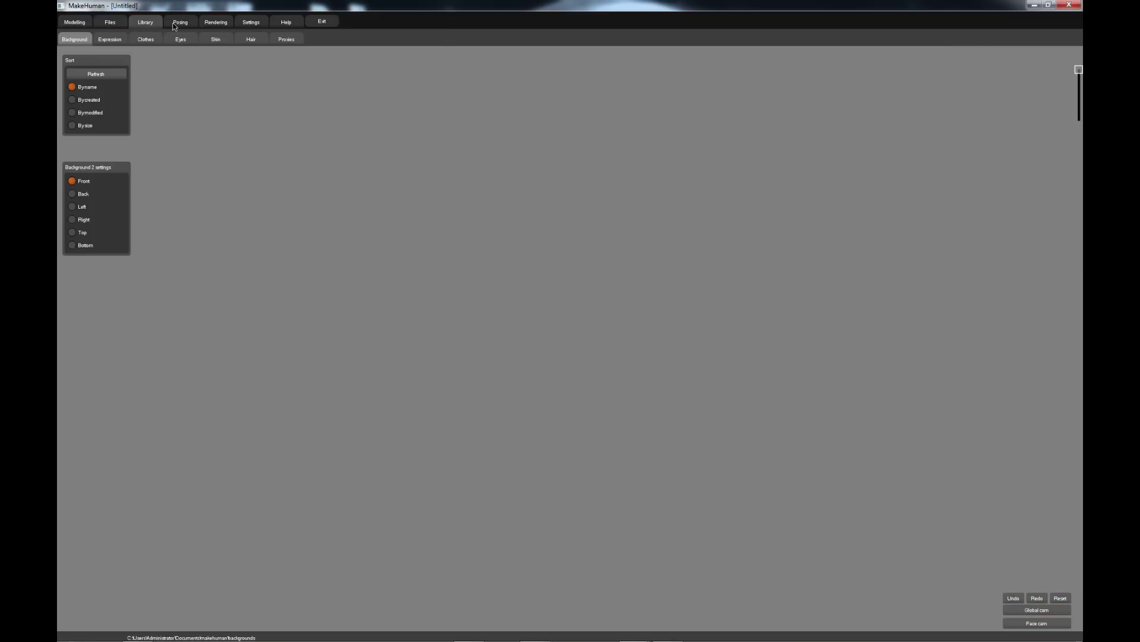
left_click(104, 40)
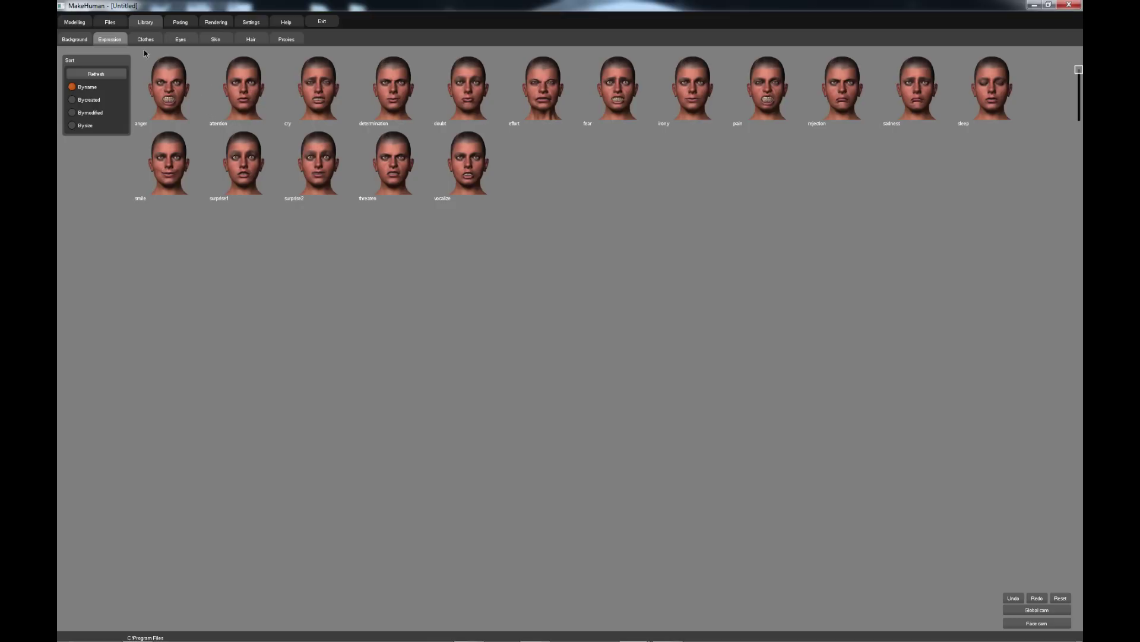
left_click(182, 40)
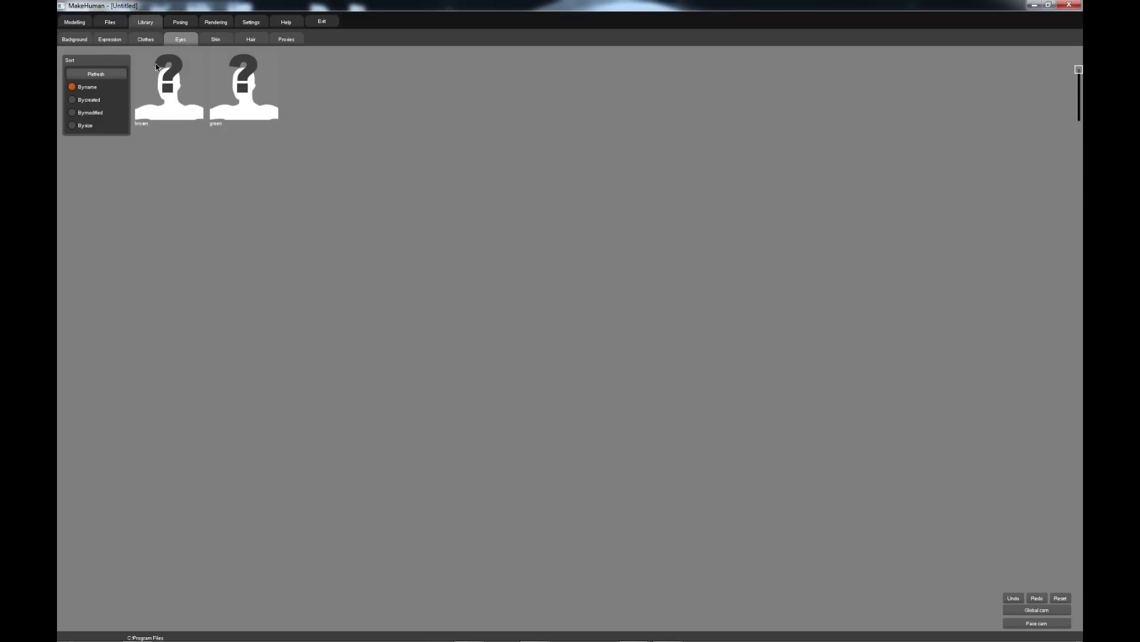
left_click(246, 111)
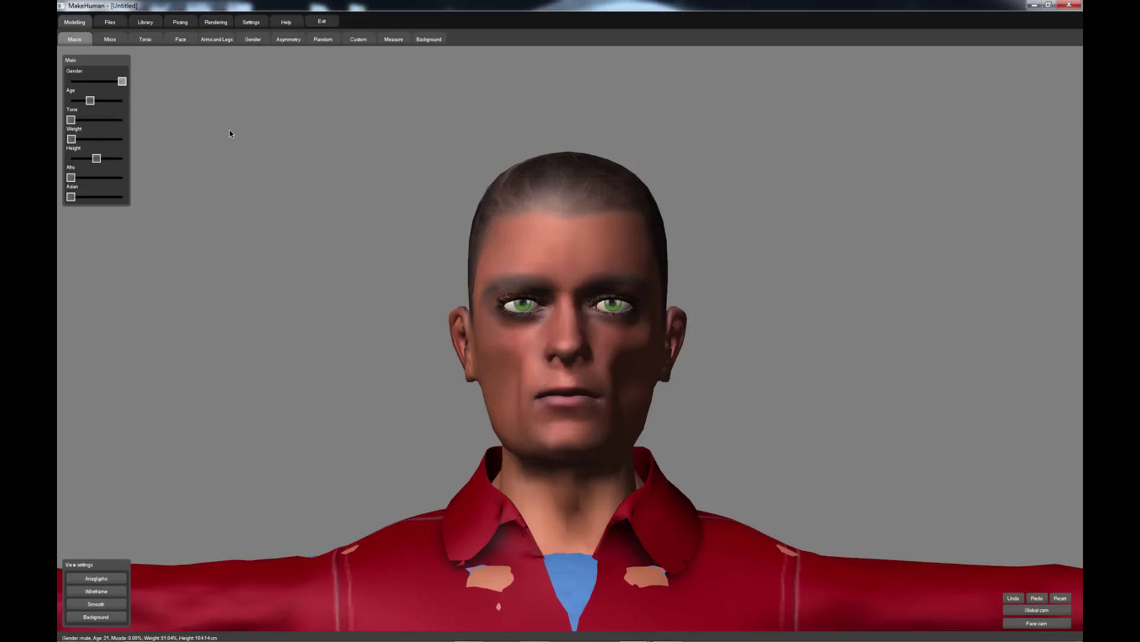
- Apply the caucasian-male-young skin to the character
left_click(146, 25)
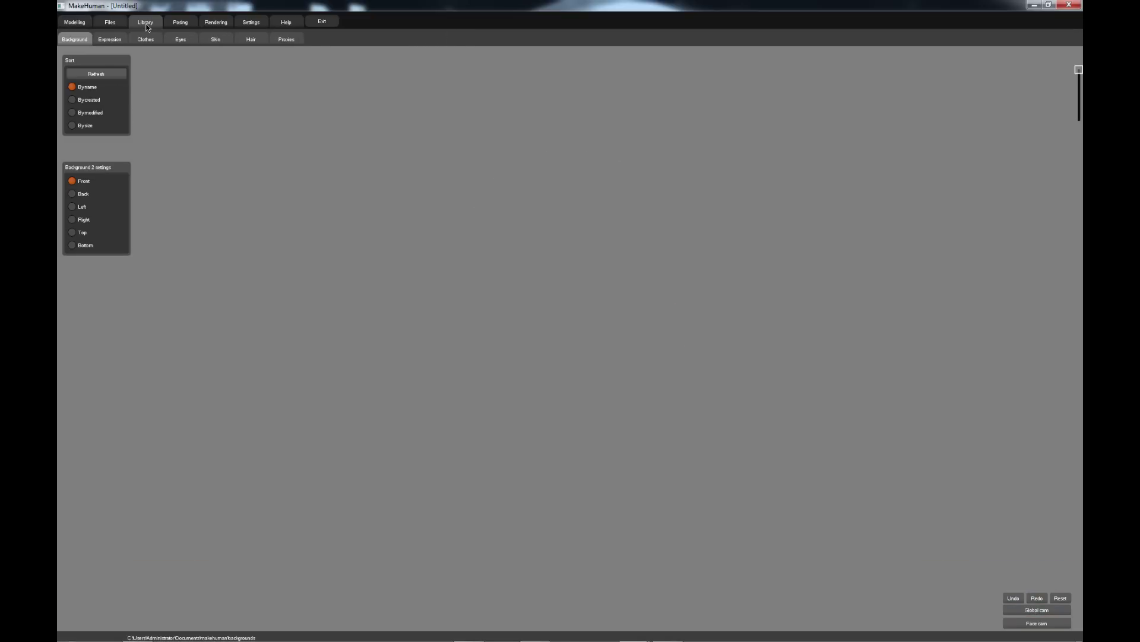
left_click(213, 40)
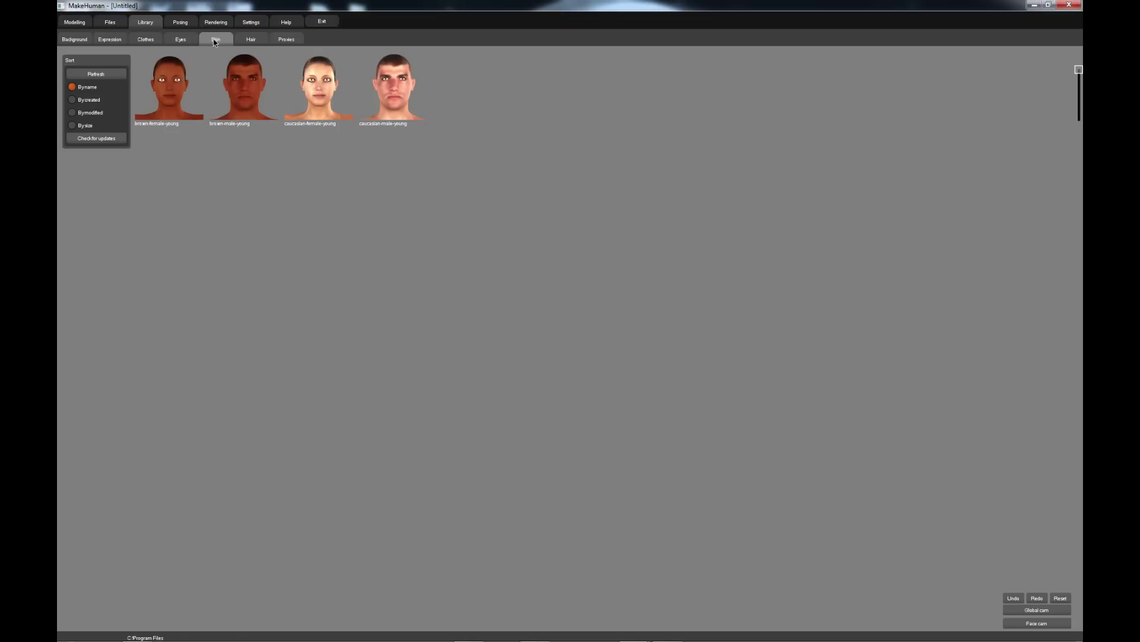
left_click(398, 90)
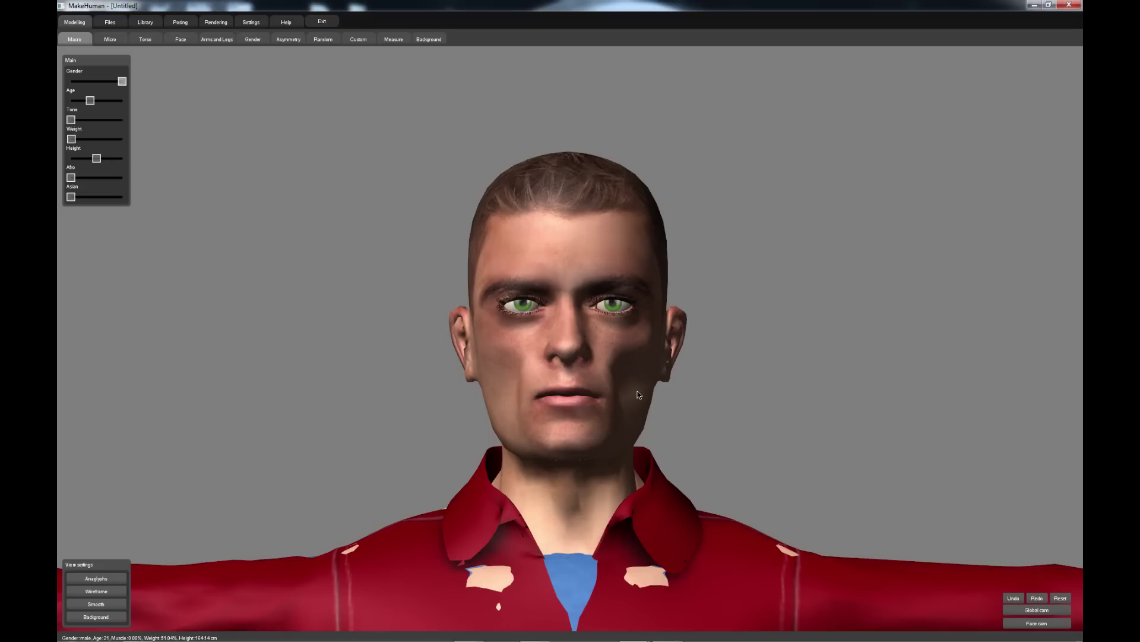
- Try a short spiky hairstyle from the hair library on the character
left_click(150, 25)
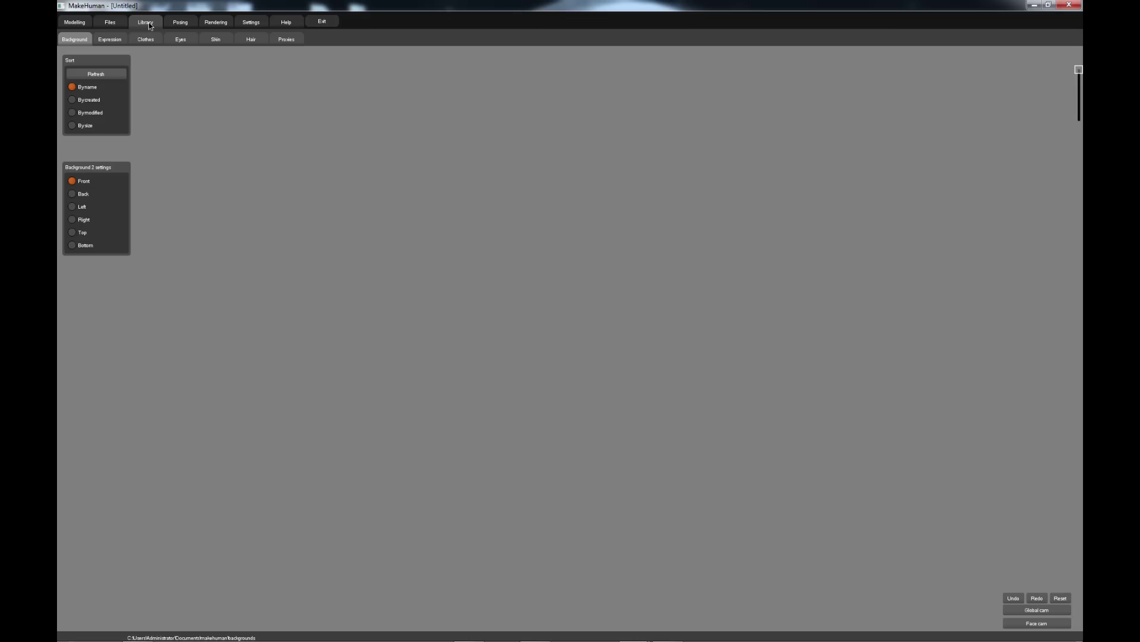
left_click(216, 40)
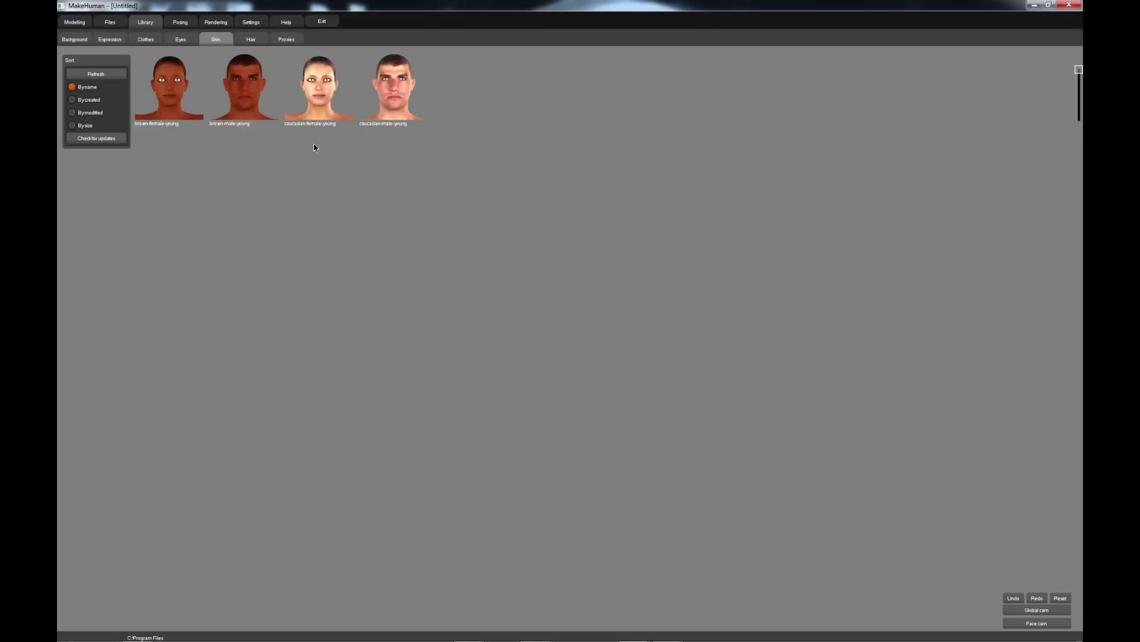
left_click(251, 39)
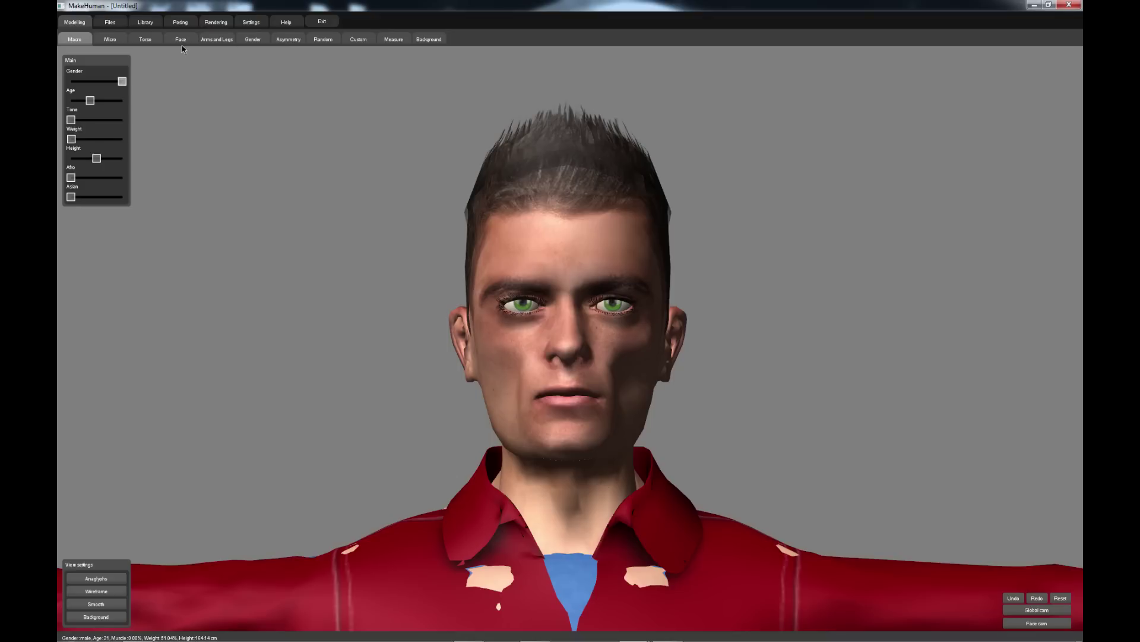
- Remove the added hair by applying the clear hairstyle
left_click(152, 26)
left_click(247, 41)
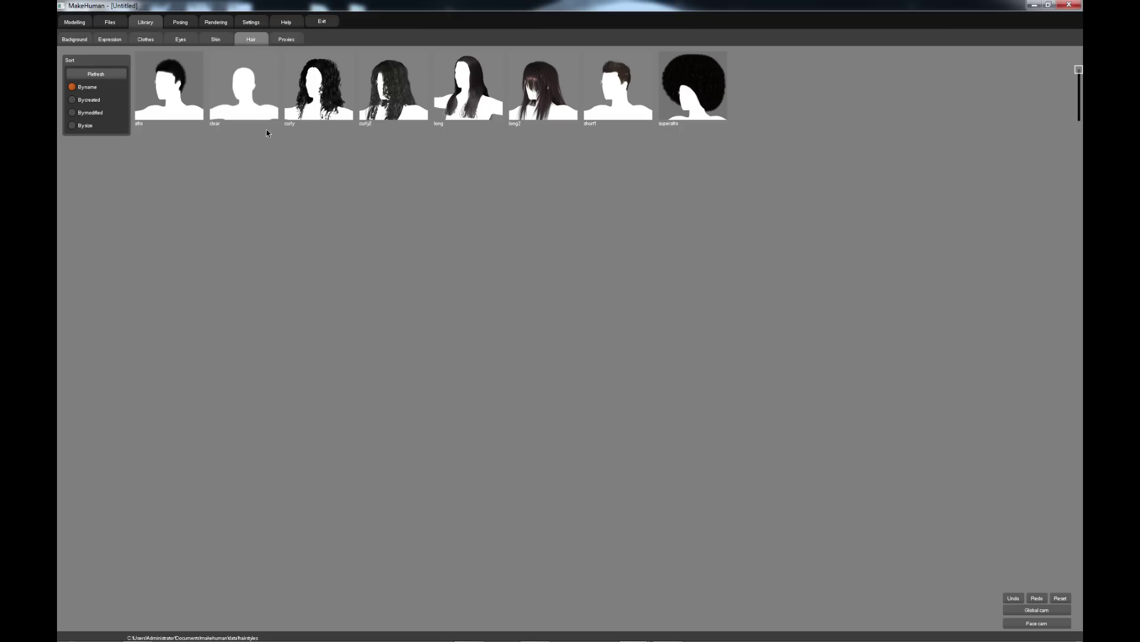
key("ctrl+m")
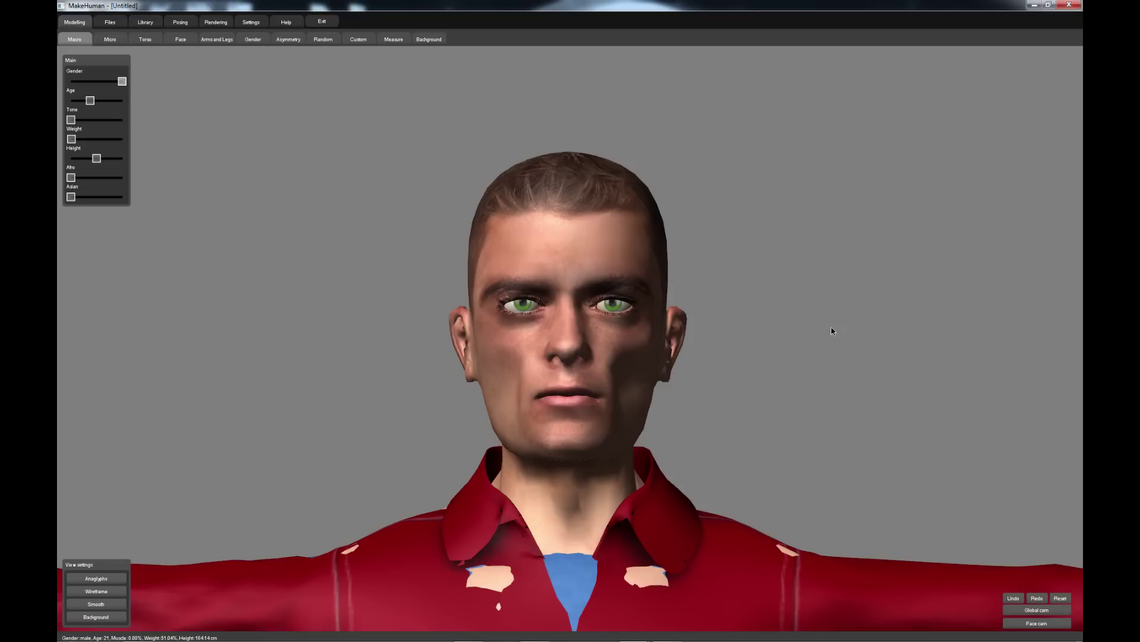
- Inspect the whole dressed figure up close and return to the face view
left_click(1044, 611)
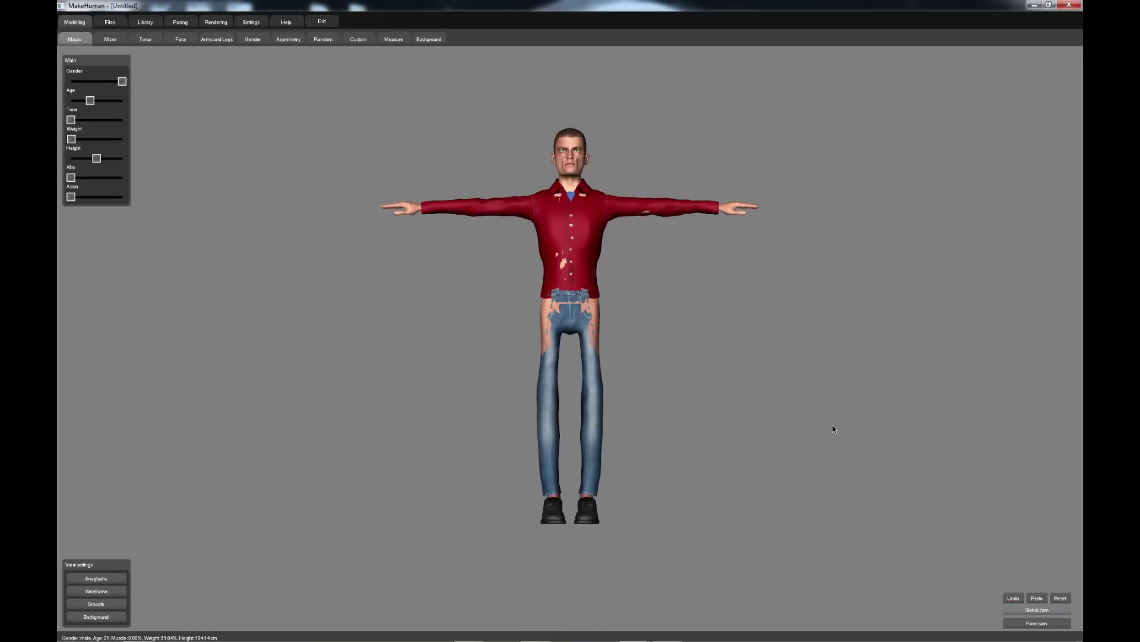
scroll(602, 257, "up", 4)
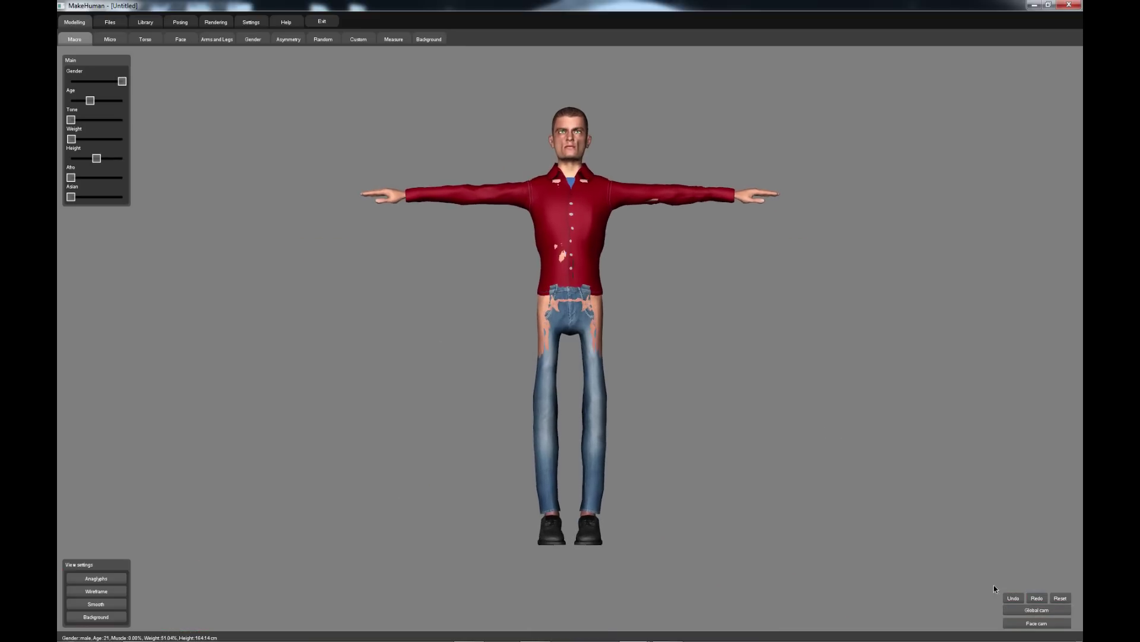
left_click(1035, 623)
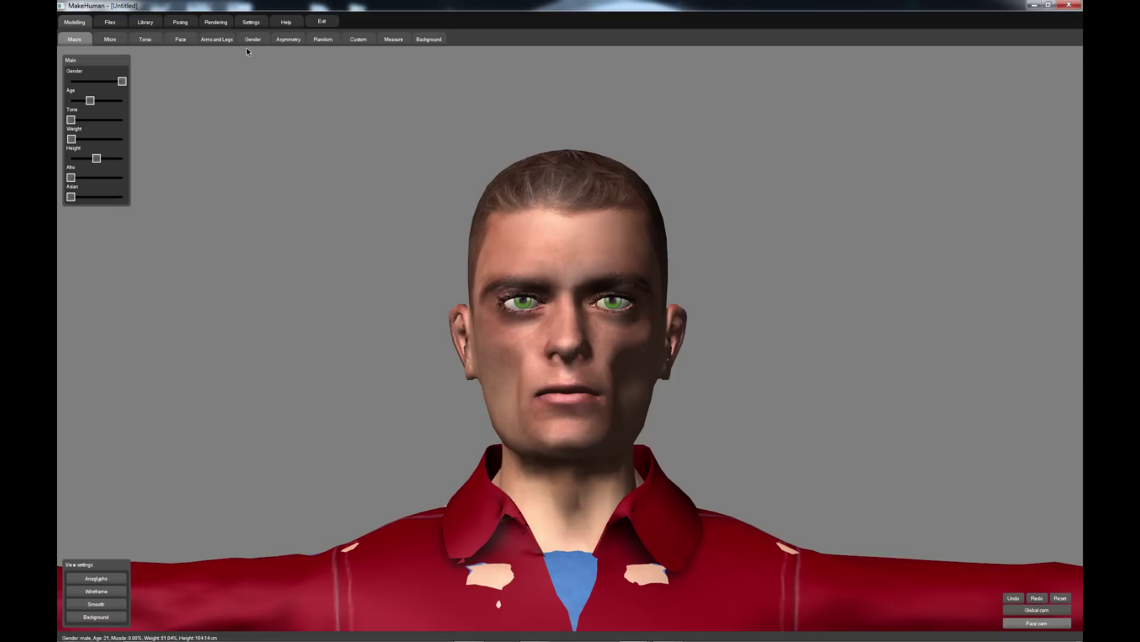
- Set up the character's export in Blender exchange (mhx) format with the GUI options as the options source
left_click(109, 24)
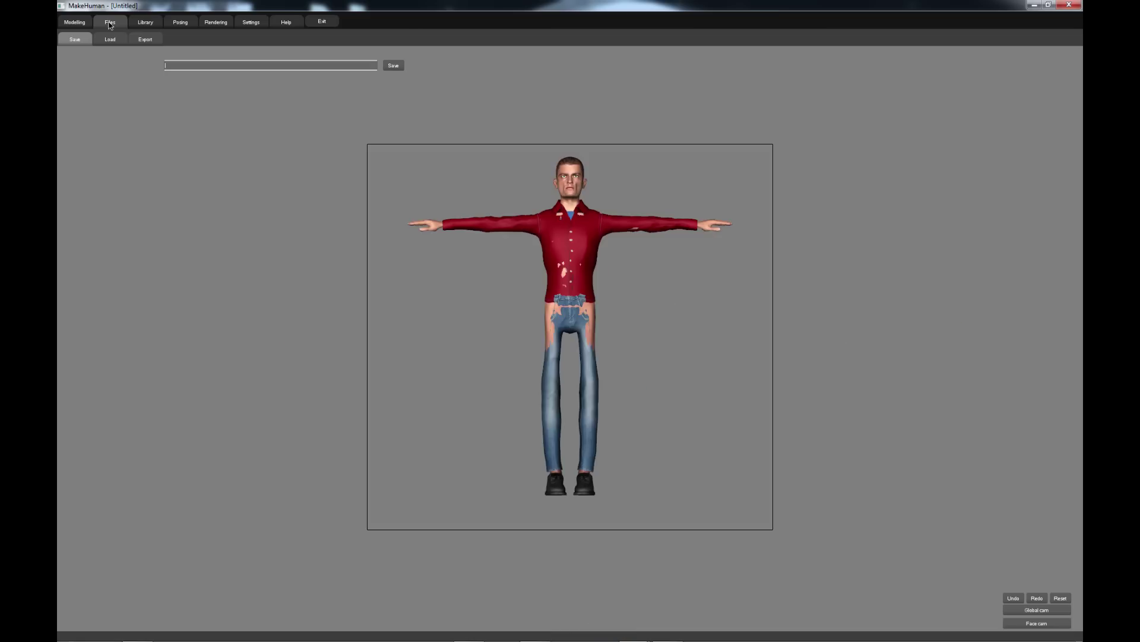
left_click(145, 40)
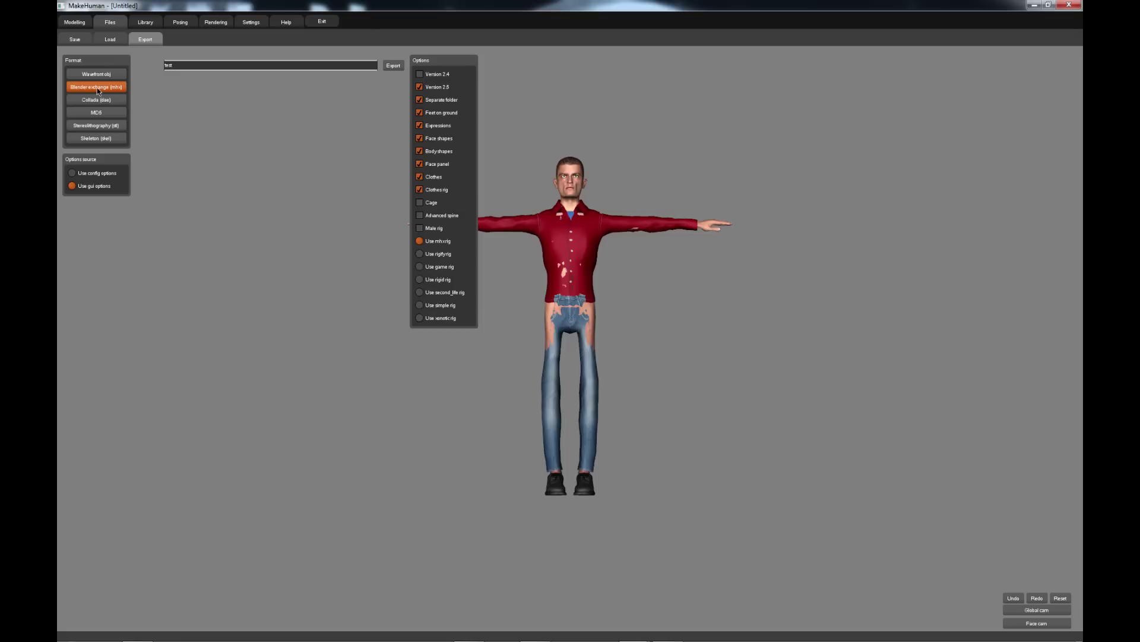
left_click(73, 175)
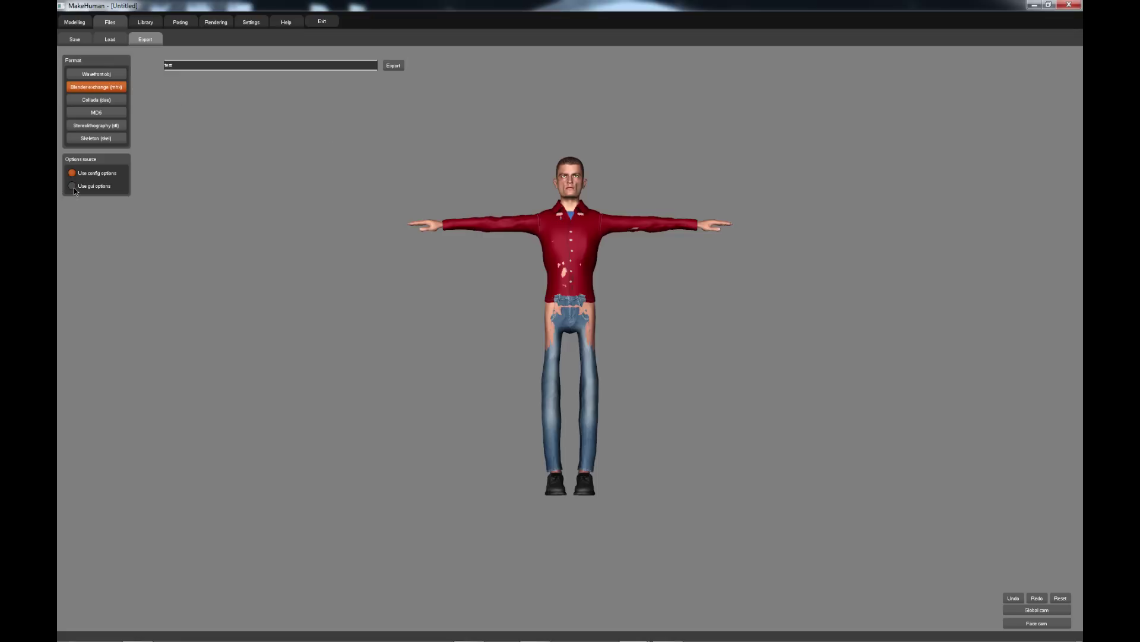
left_click(72, 186)
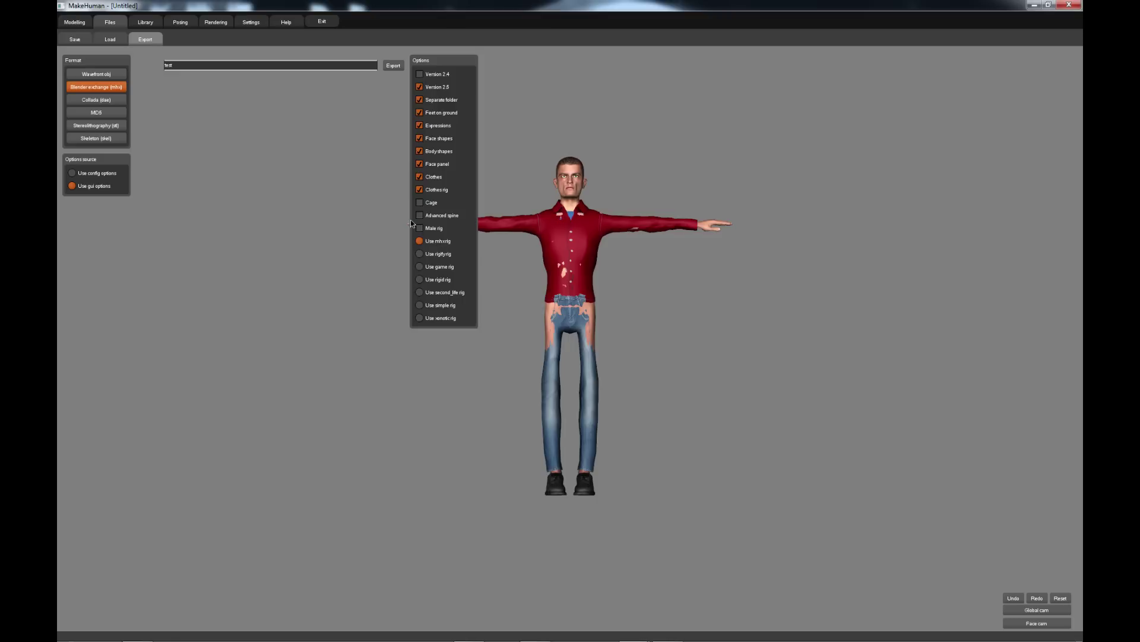
- Export the character under the file name zombie and dismiss the export notice
left_click(179, 66)
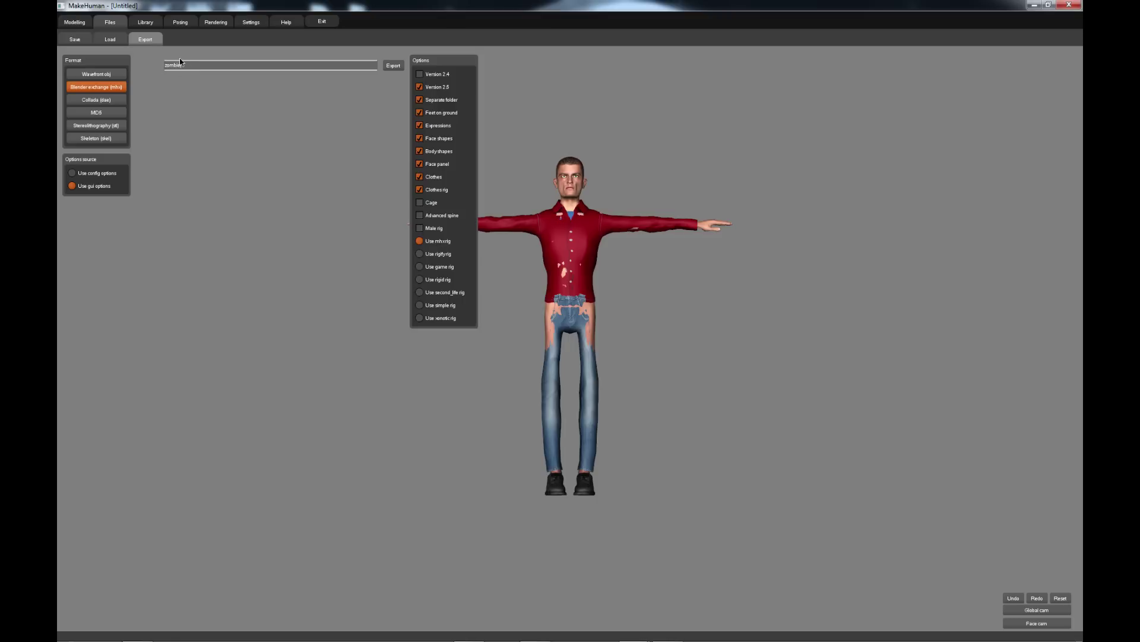
left_click(394, 66)
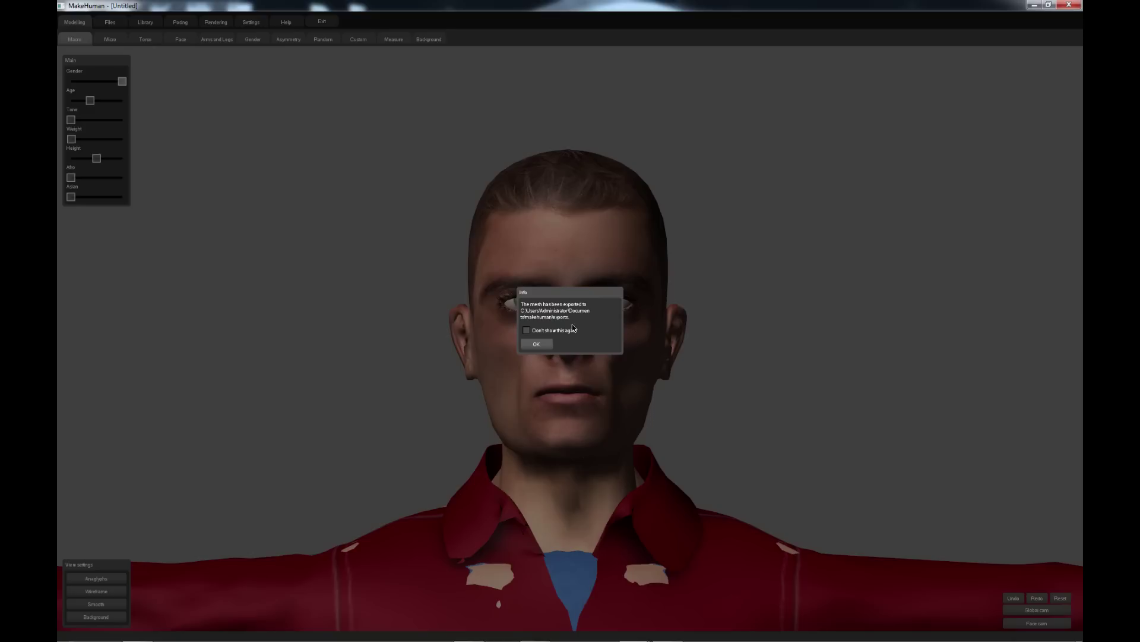
left_click(526, 331)
left_click(527, 332)
left_click(533, 346)
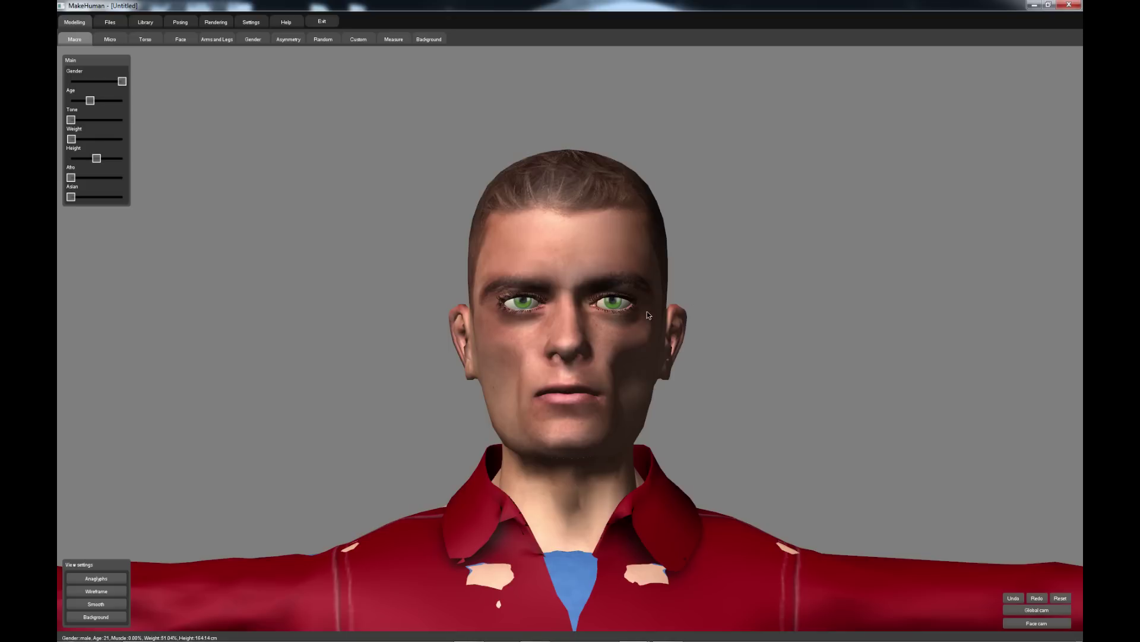
- Save the character as a MakeHuman model named zombie_mh
left_click(110, 22)
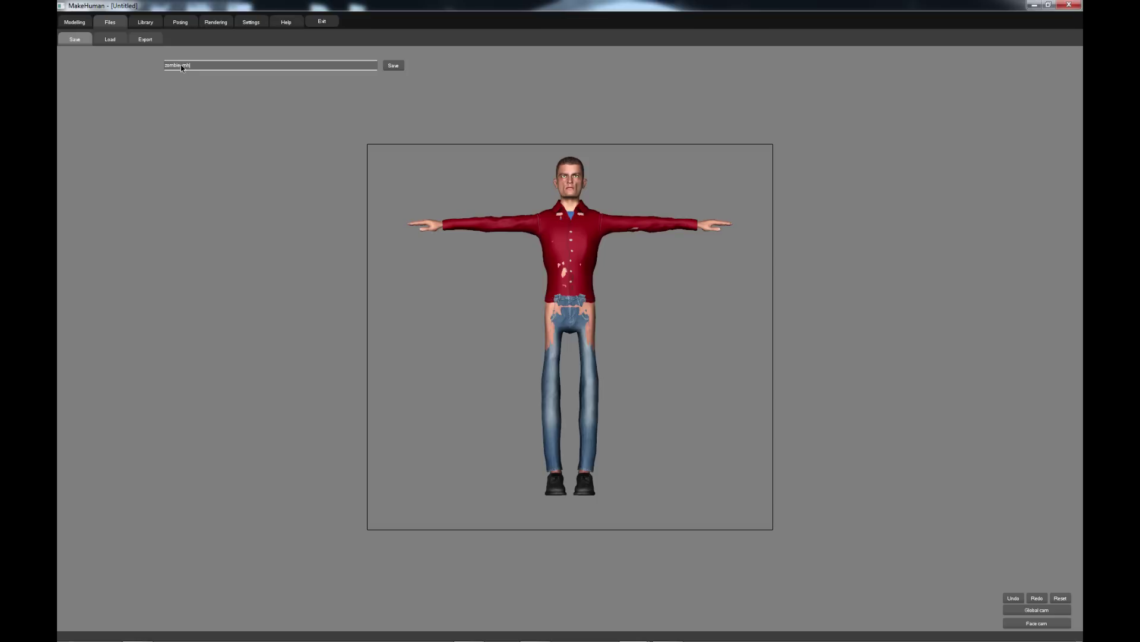
left_click(394, 66)
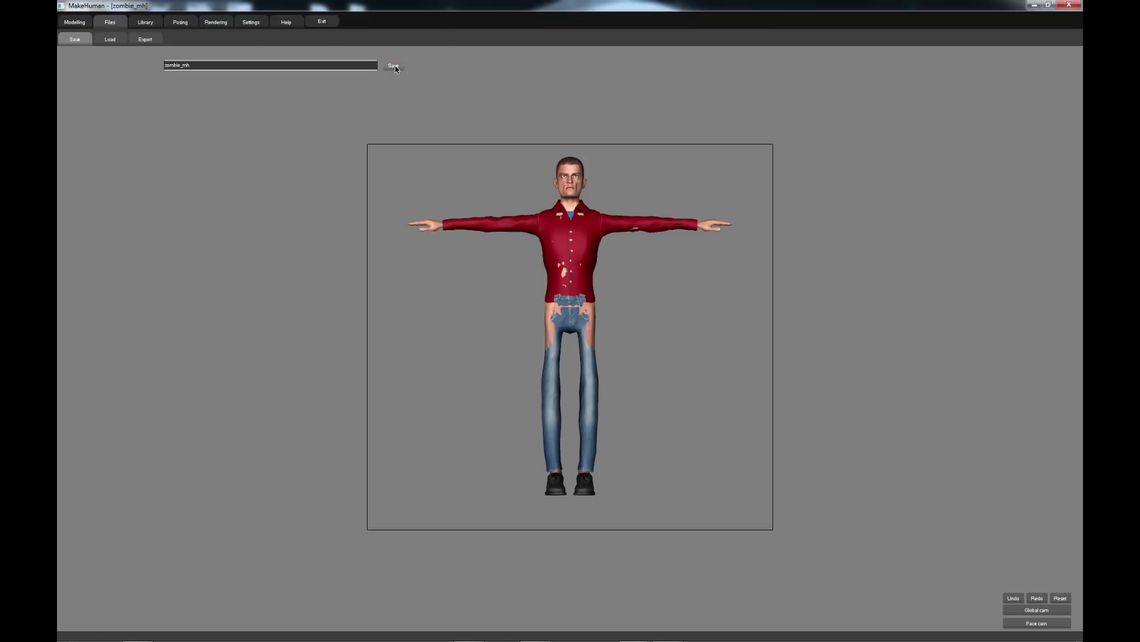